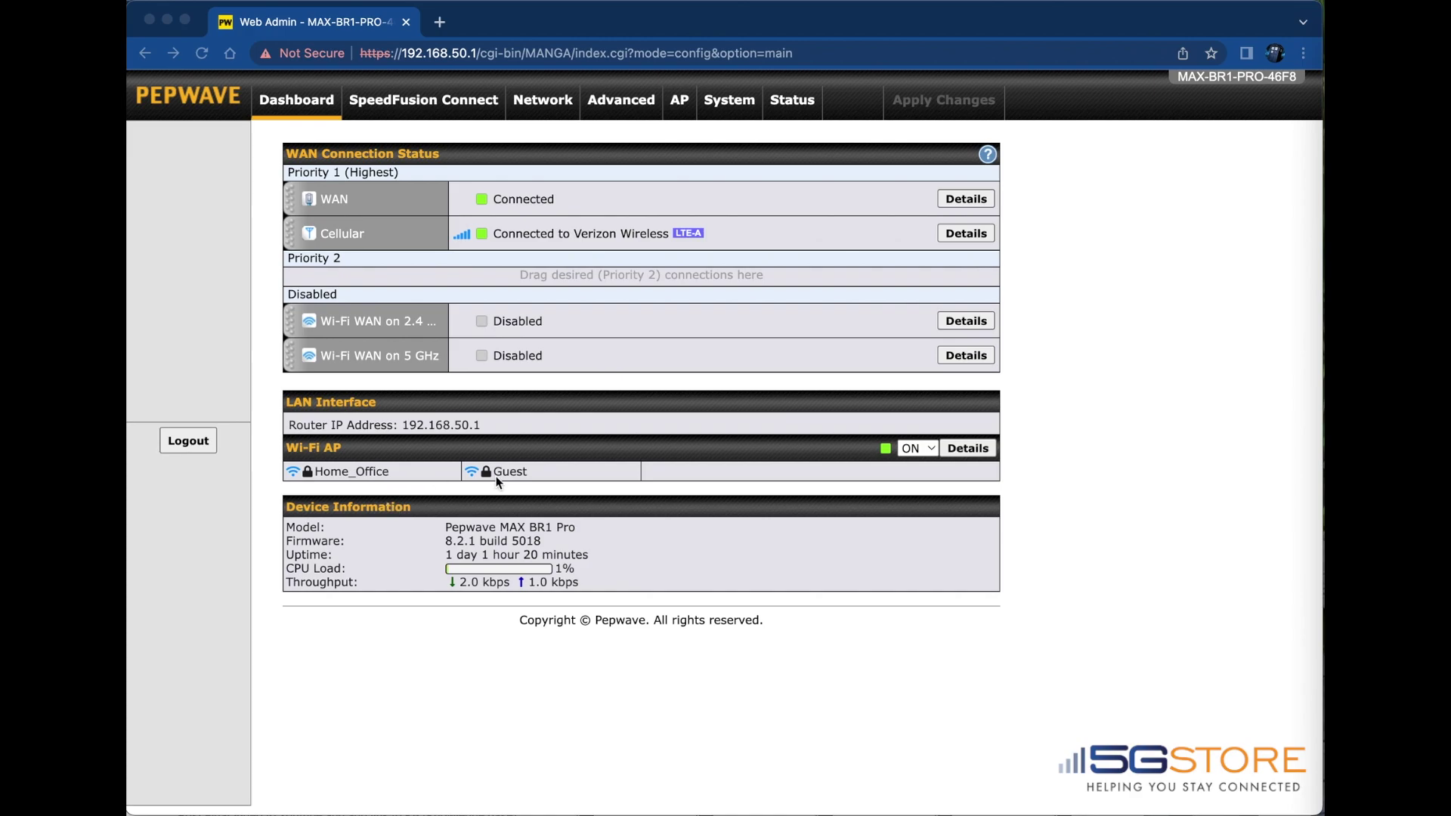
# Go to Advanced > Outbound Policy to view the HTTPS_Persistence and Default rules
pyautogui.click(543, 102)
pyautogui.click(679, 100)
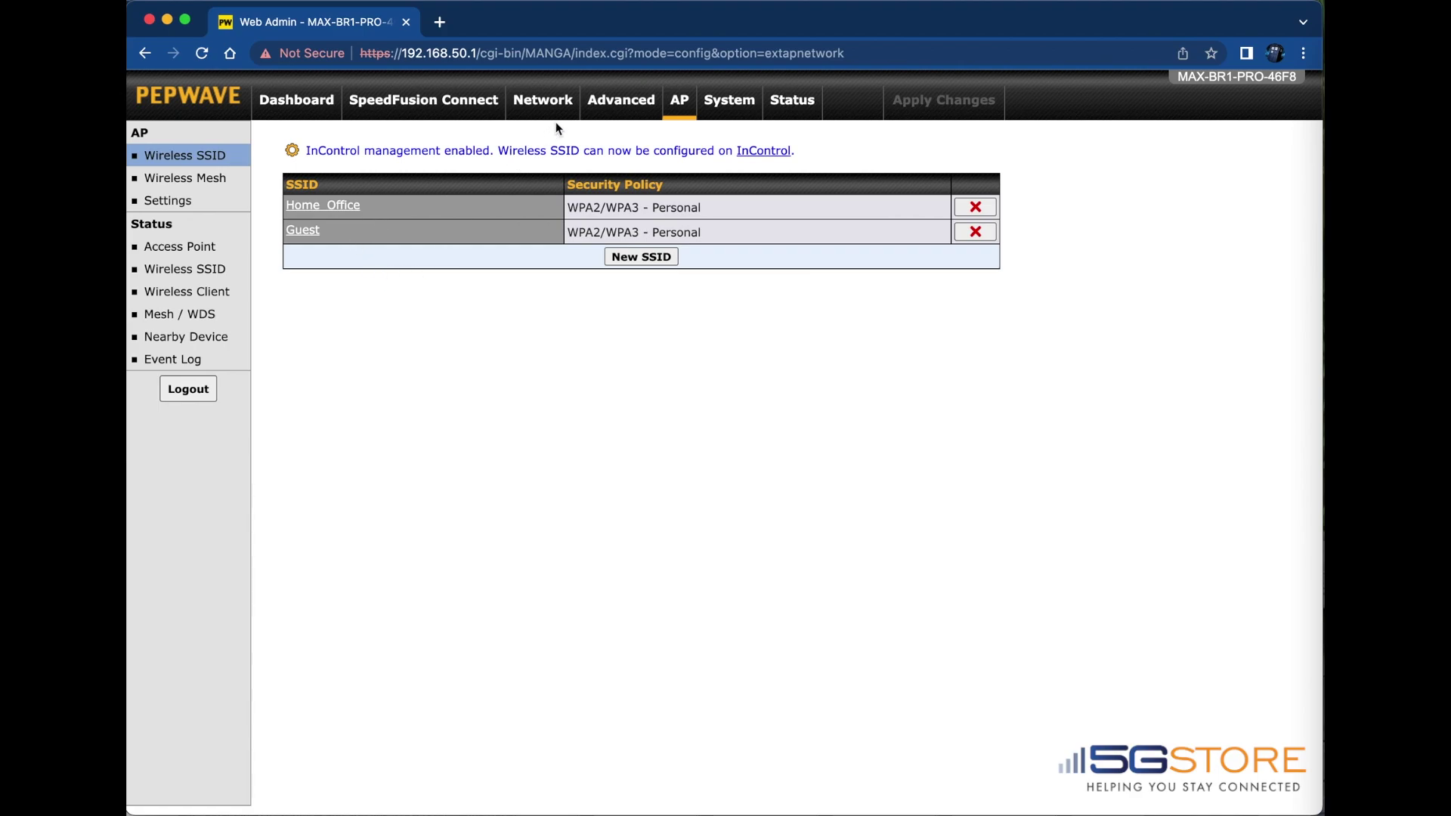
pyautogui.click(621, 100)
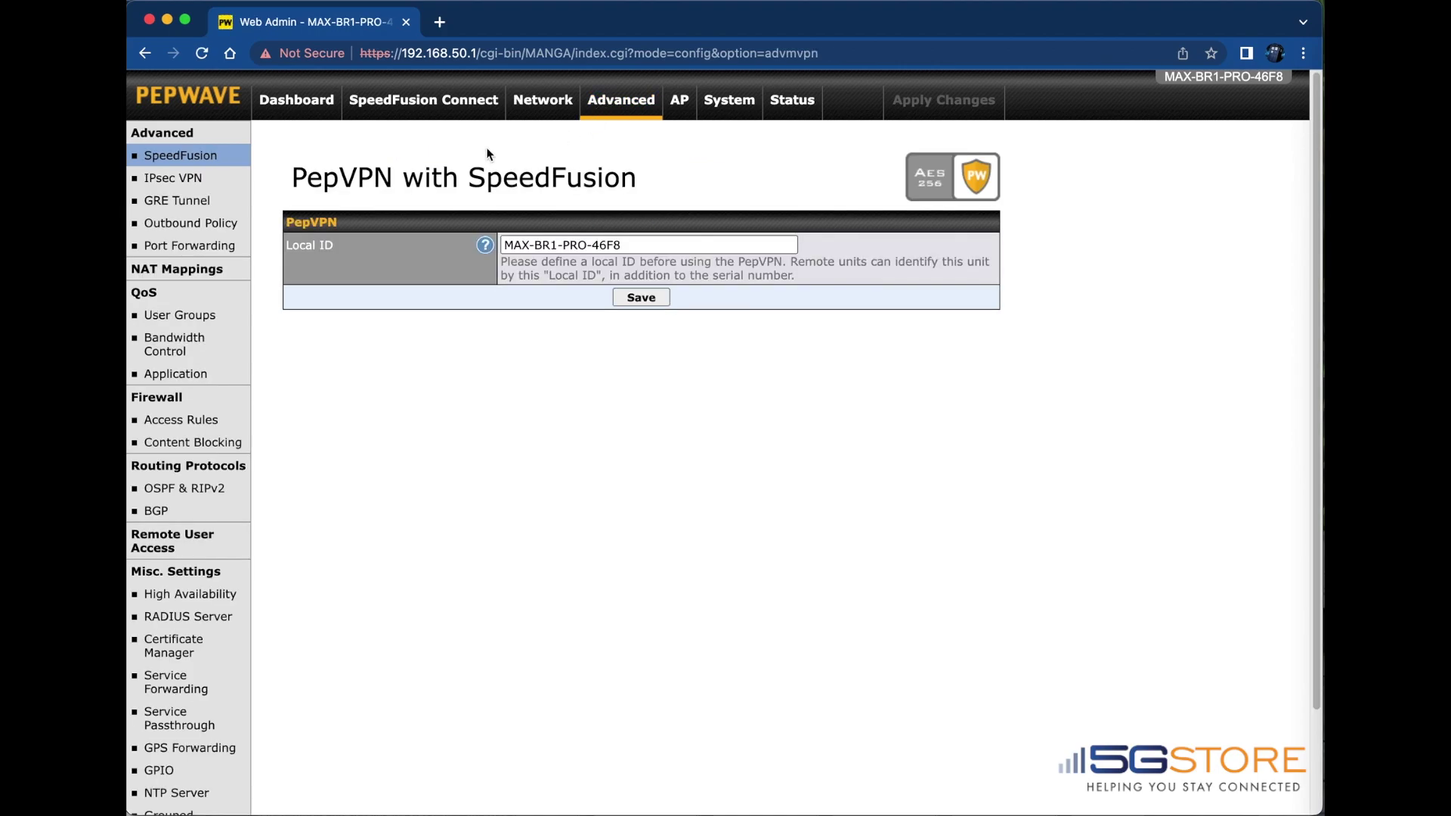
pyautogui.click(221, 225)
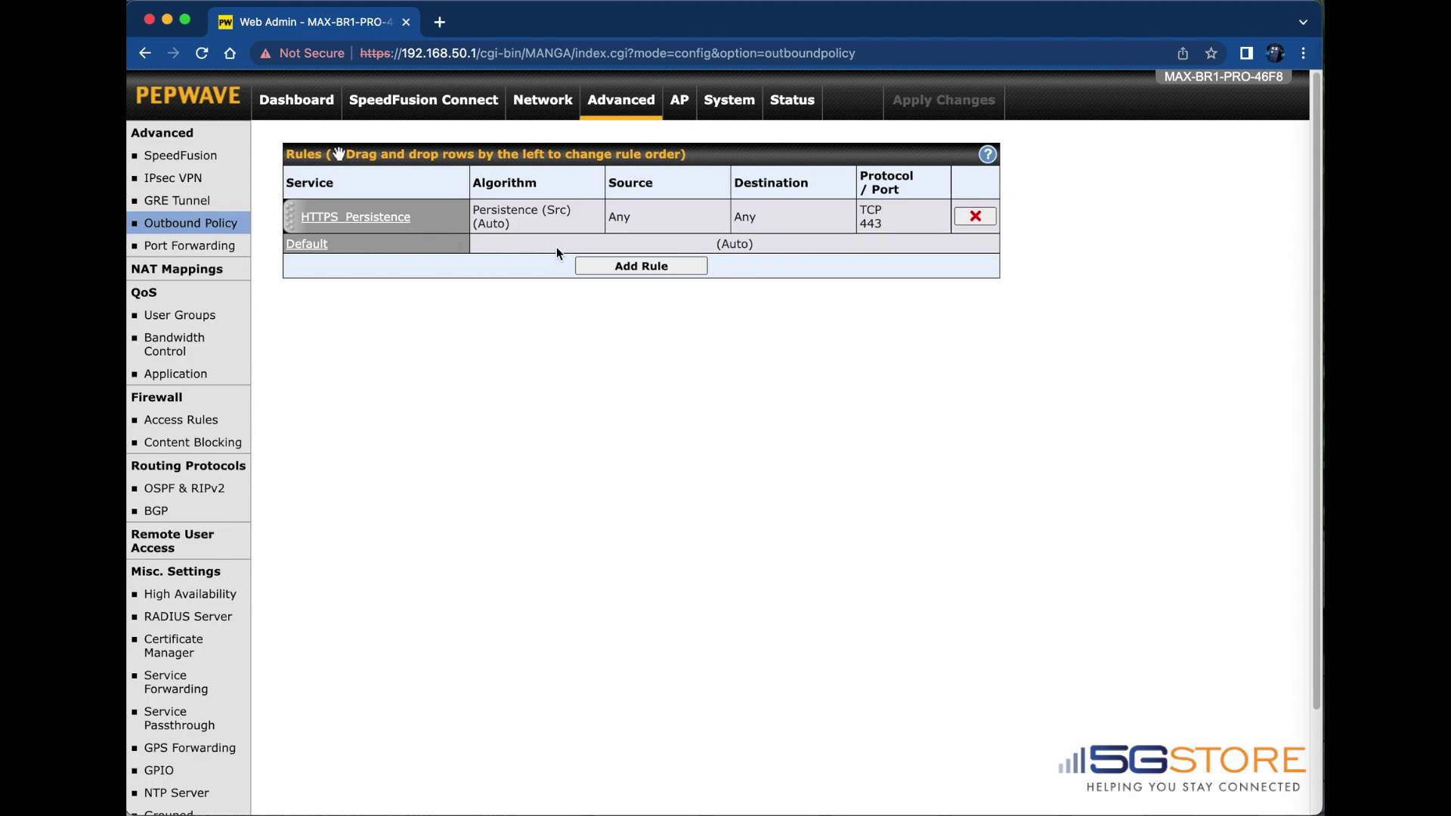
# Add a rule named Guests with source set to the Guest SSID and destination Any
pyautogui.click(641, 269)
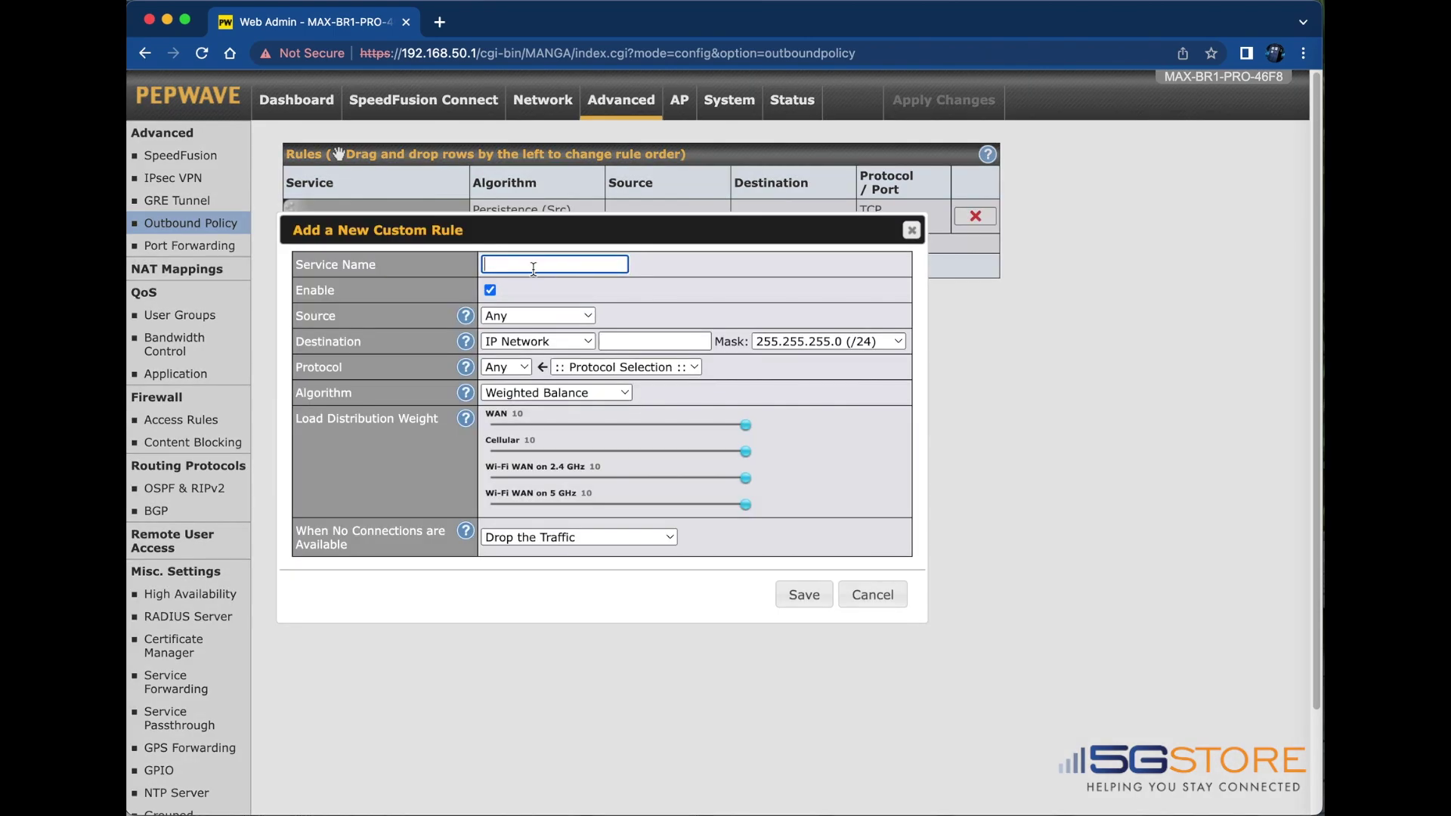
pyautogui.write('Guests')
pyautogui.click(553, 318)
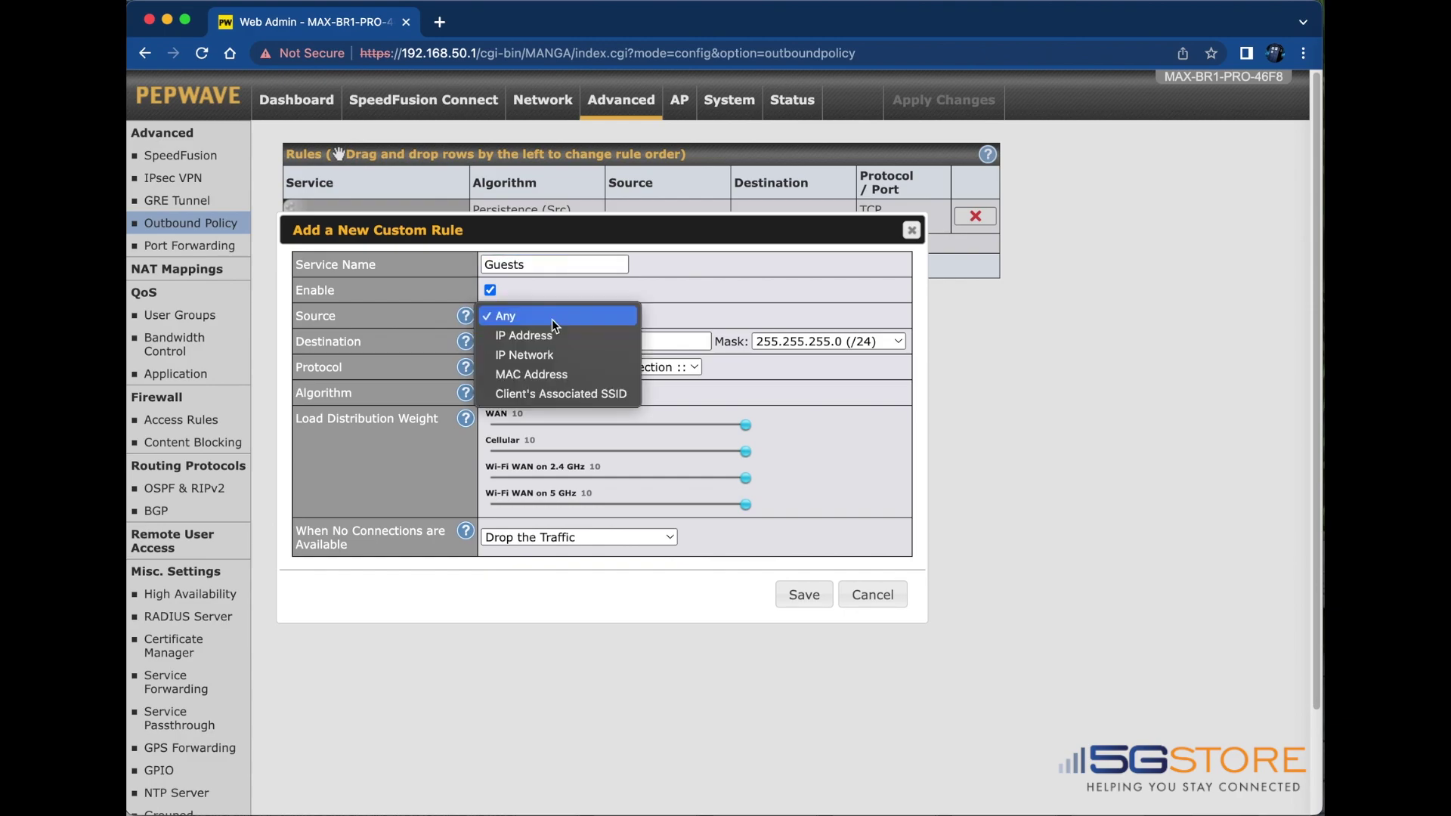
pyautogui.click(568, 355)
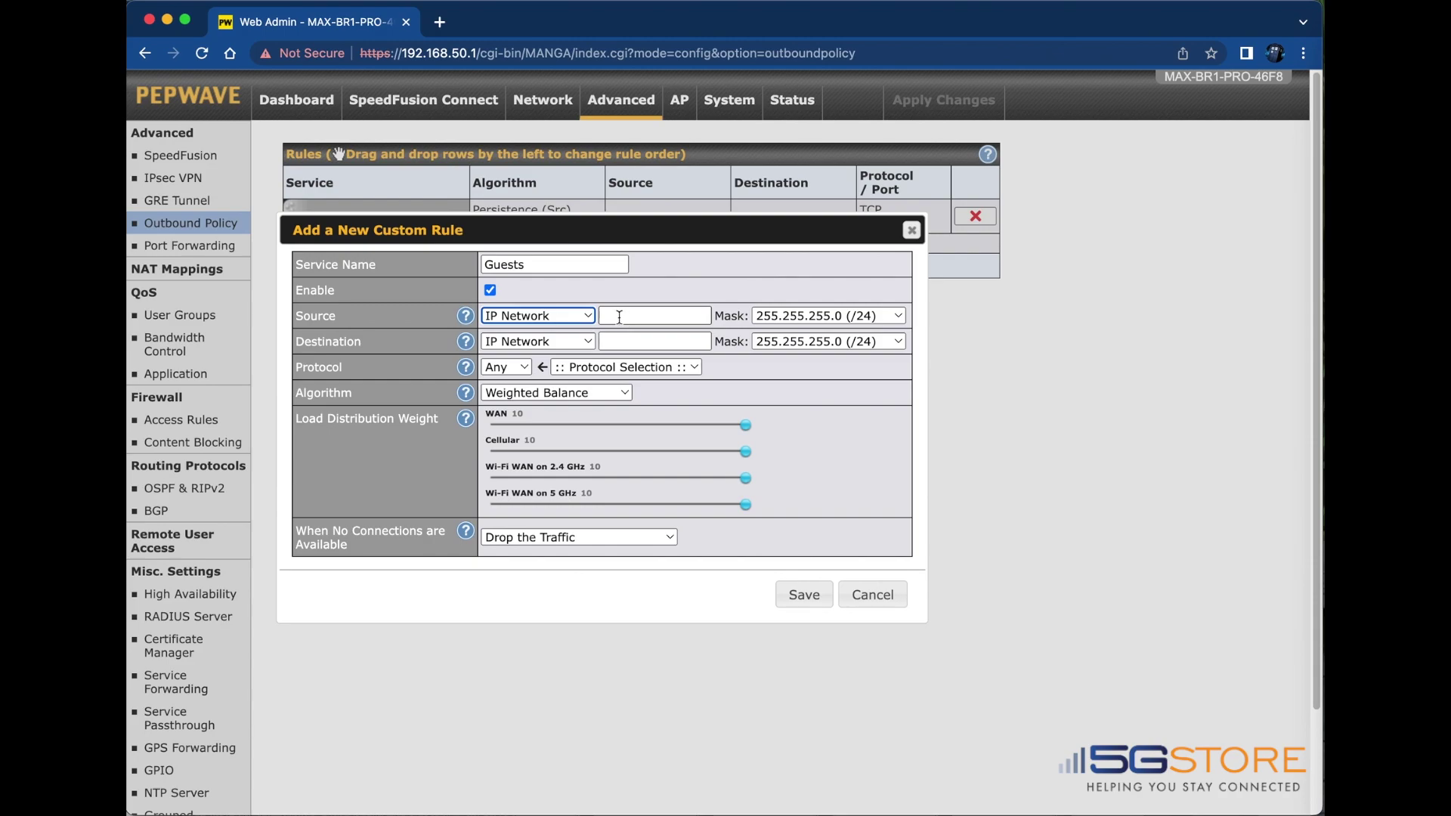
pyautogui.click(578, 317)
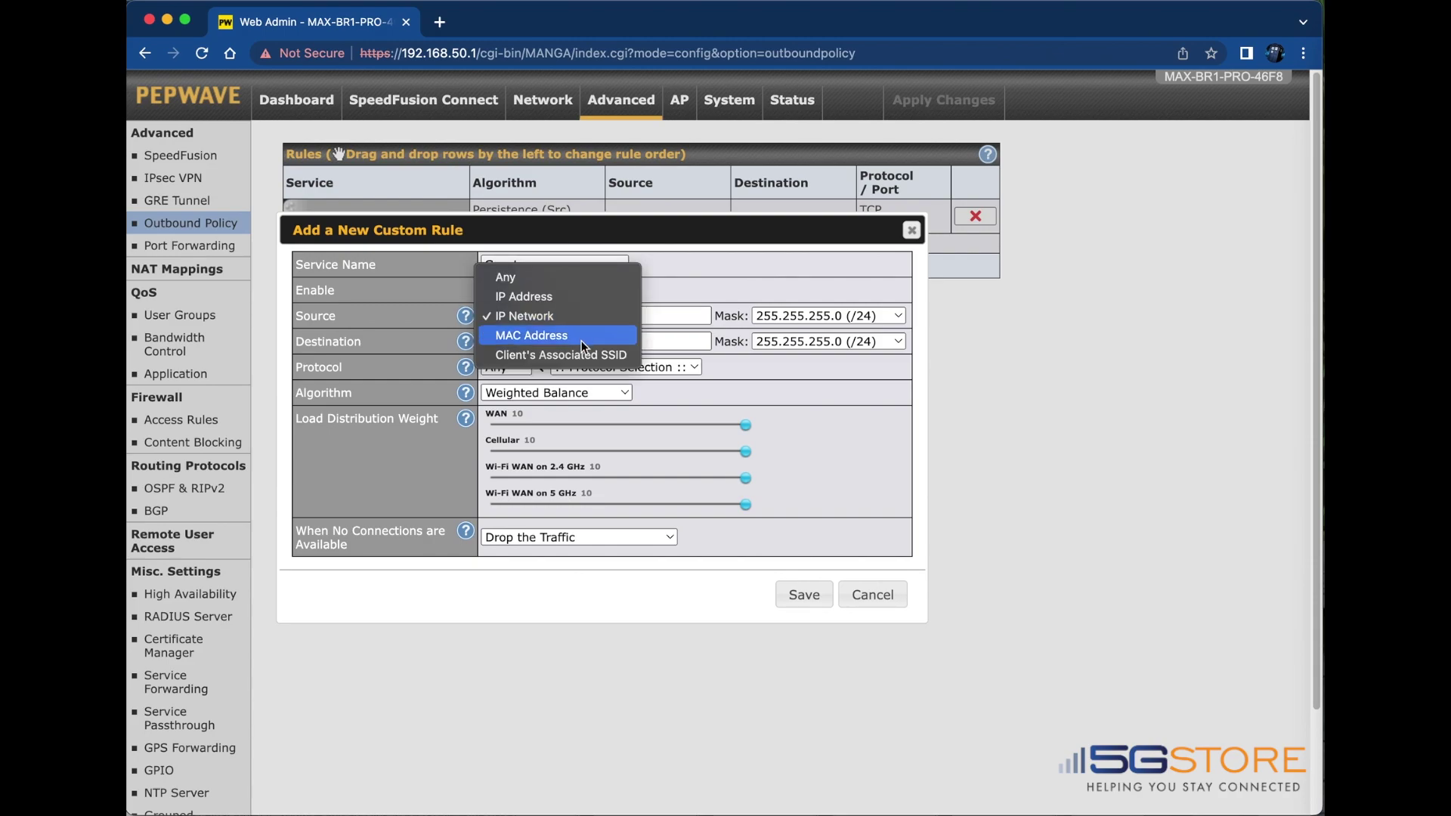
pyautogui.click(584, 355)
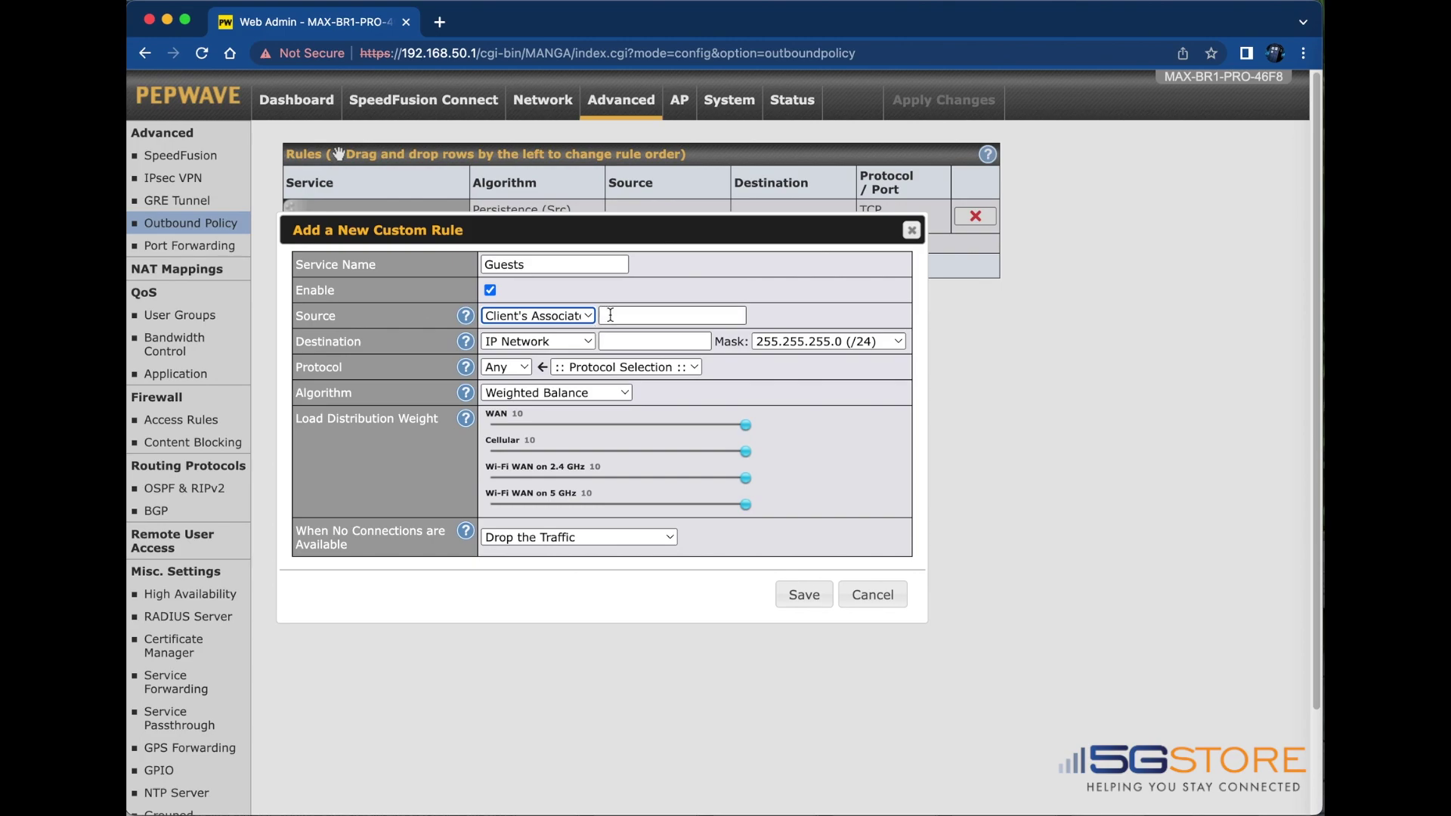
pyautogui.click(623, 316)
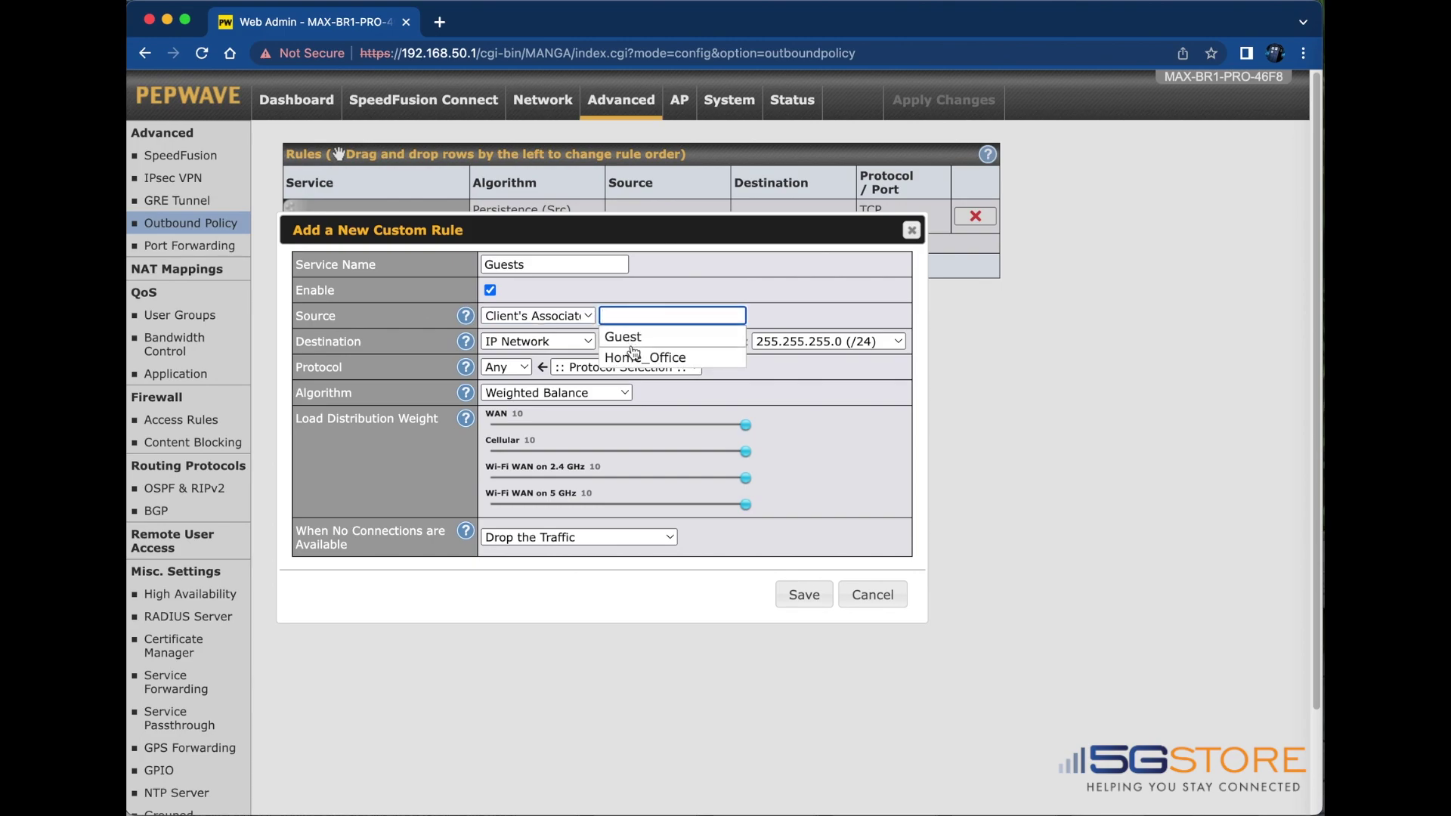
pyautogui.click(634, 340)
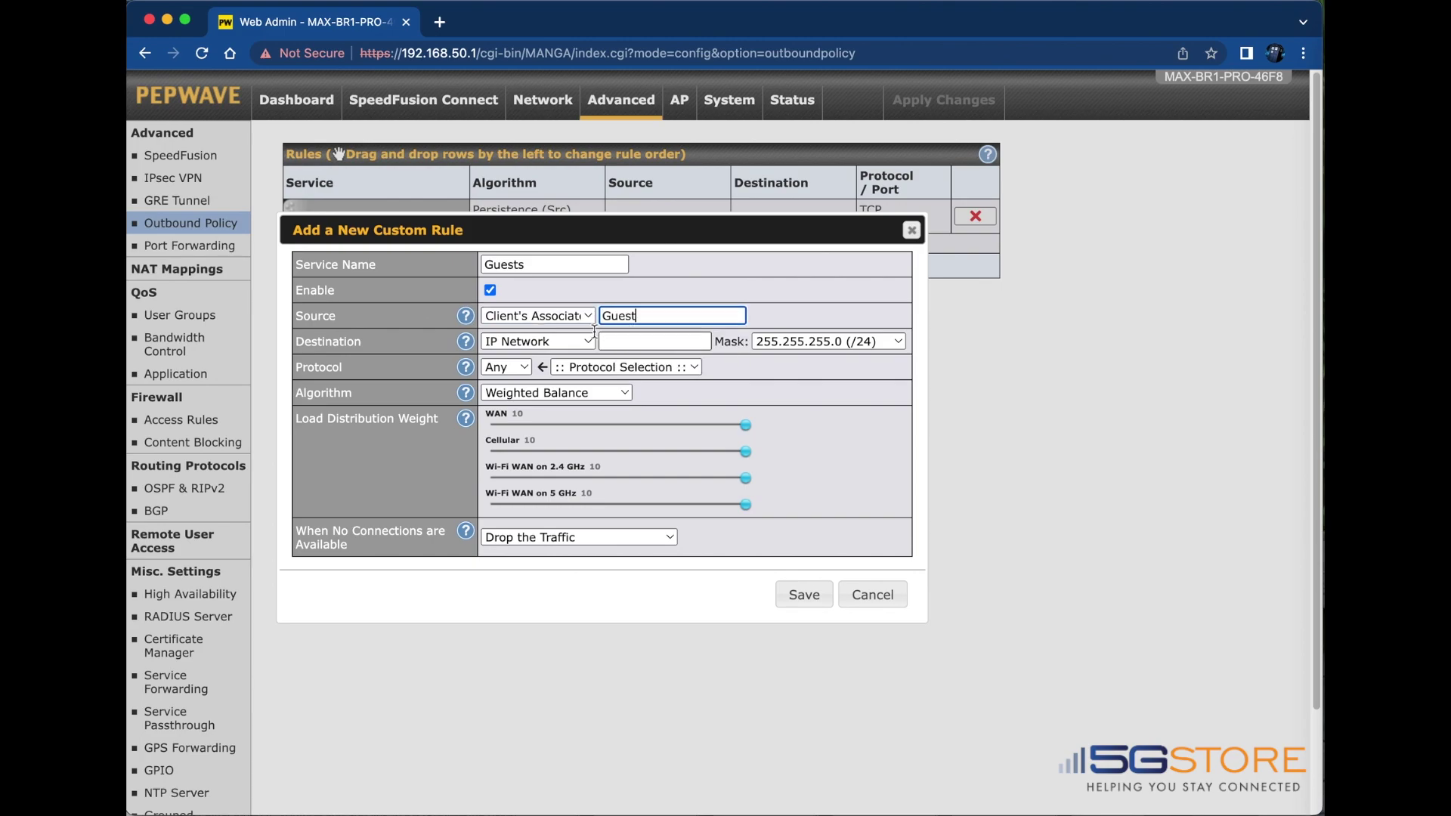
pyautogui.click(527, 344)
pyautogui.click(523, 304)
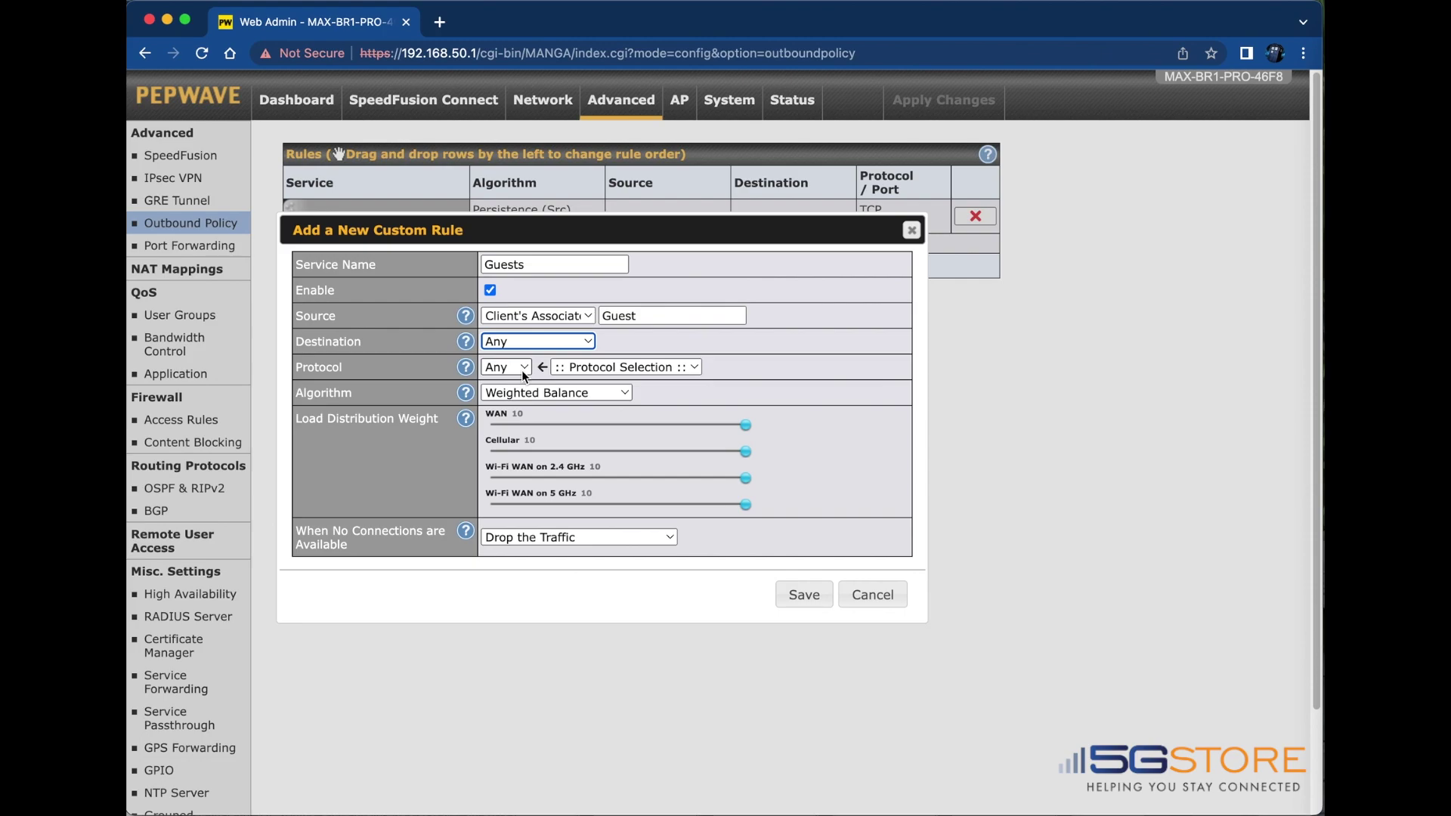
# Set the Guests rule algorithm to Enforced on the WAN connection and save it
pyautogui.click(610, 391)
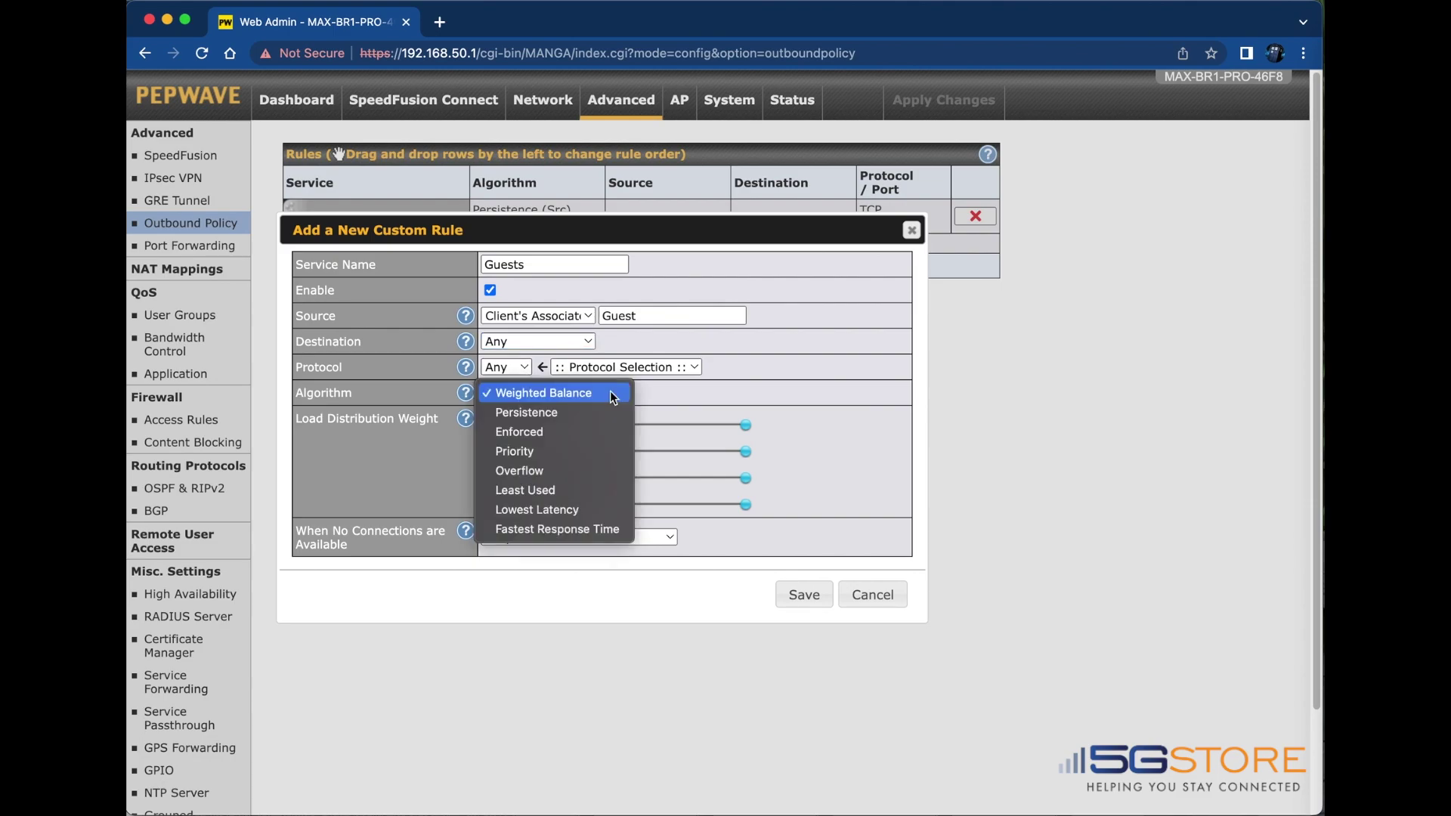
pyautogui.click(563, 431)
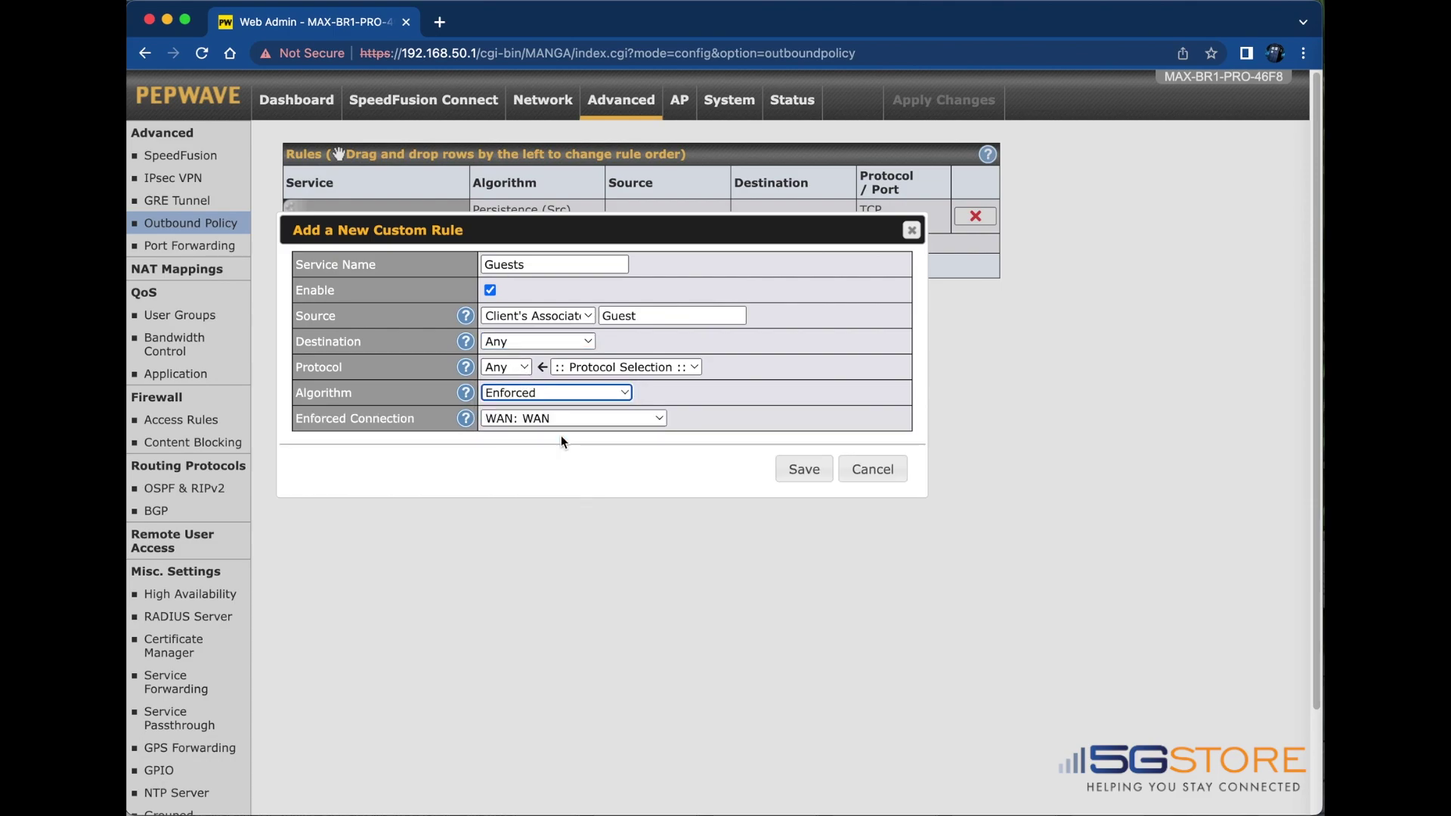
pyautogui.click(588, 416)
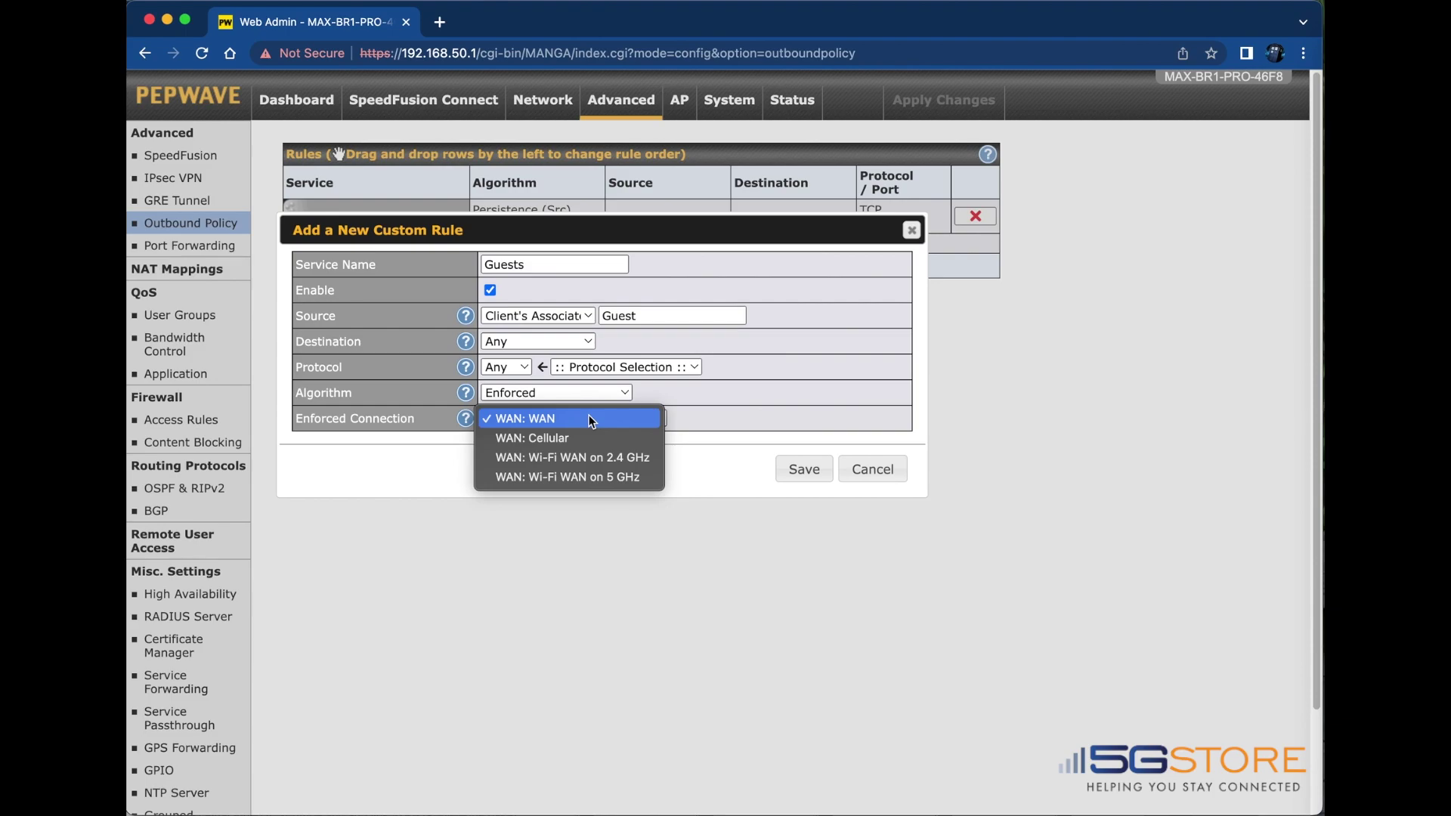
pyautogui.click(642, 422)
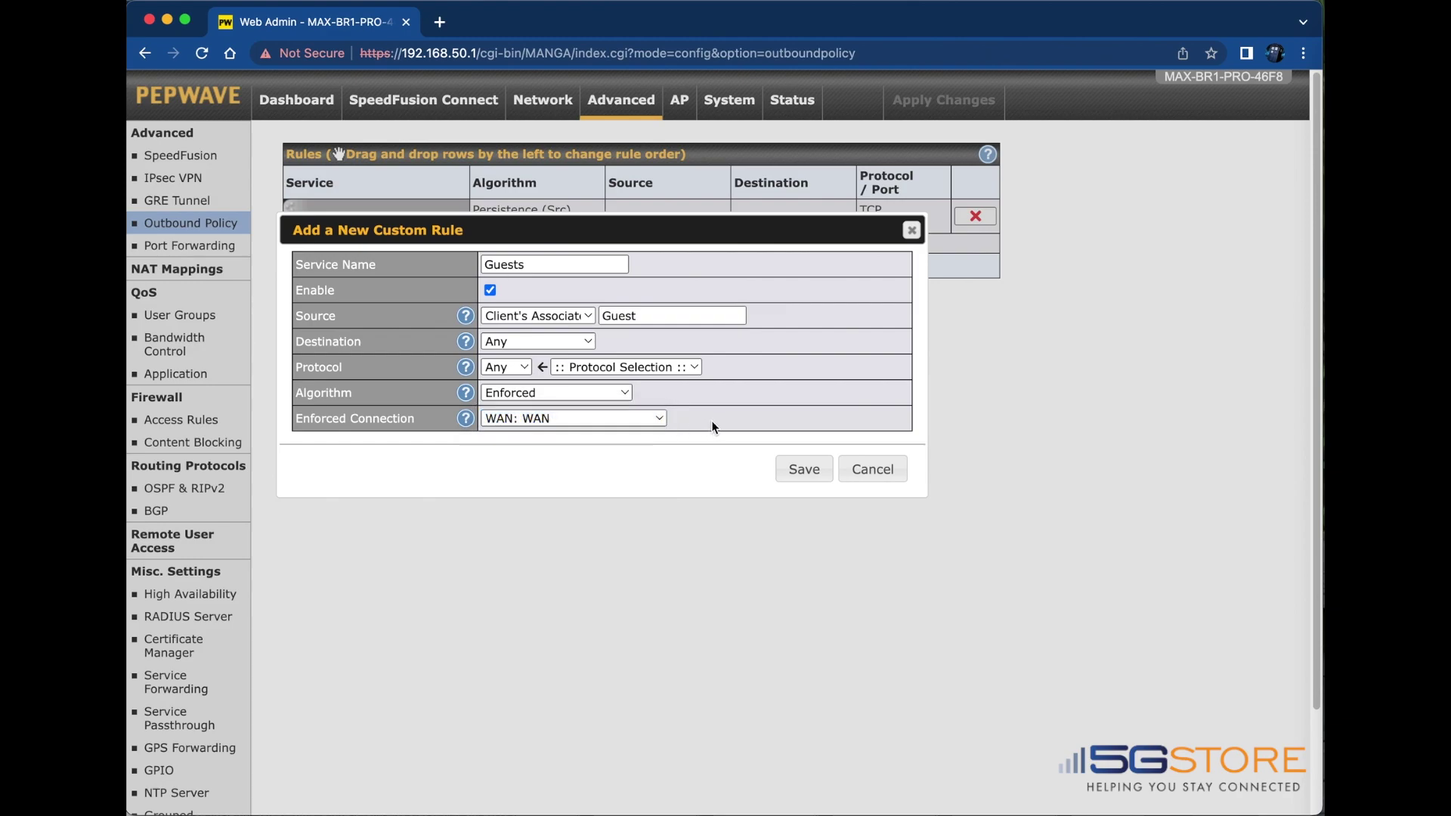
pyautogui.click(804, 470)
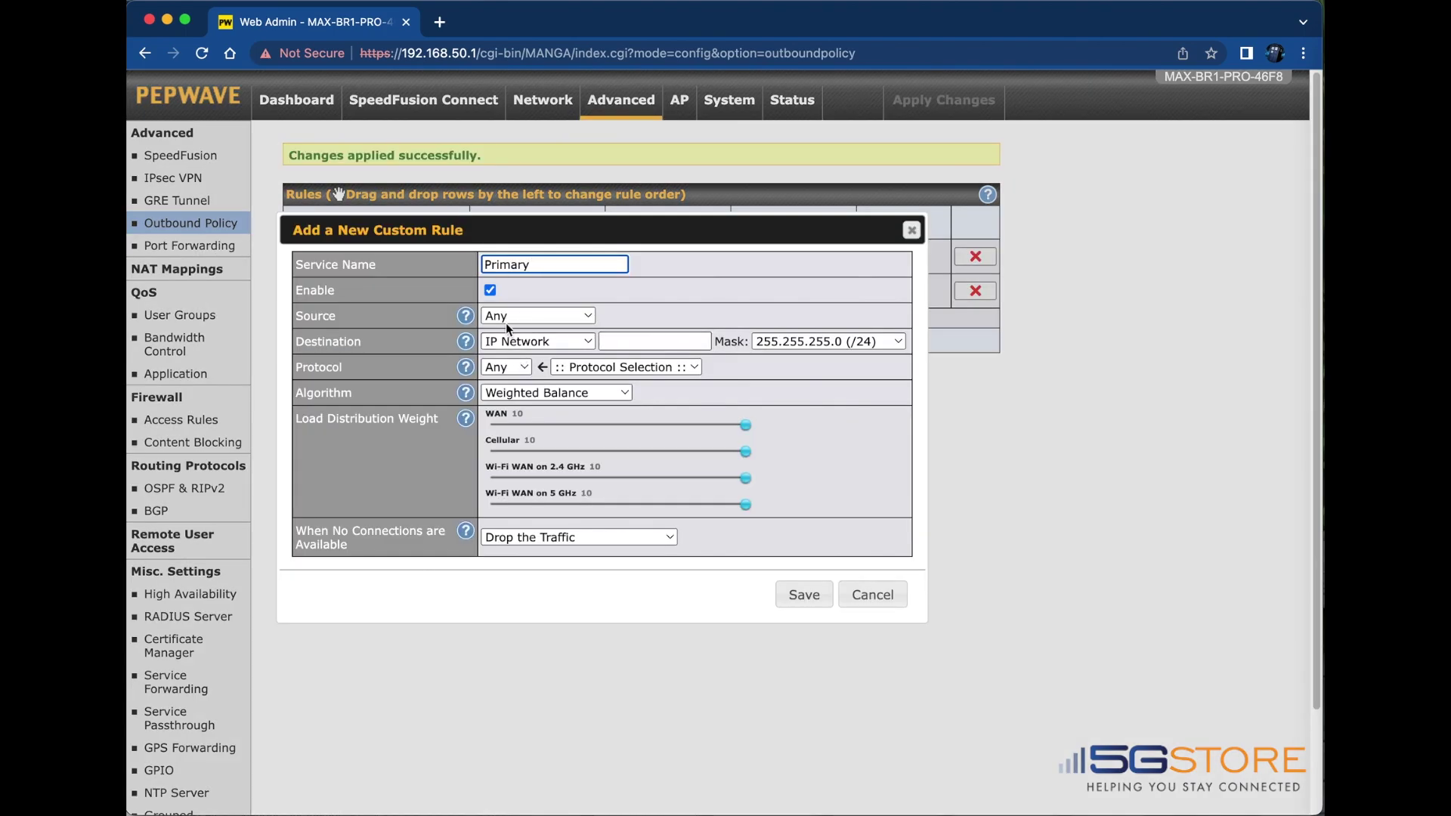
# Set the Primary rule's source to IP network 192.168.50.1 and destination to Any
pyautogui.click(537, 319)
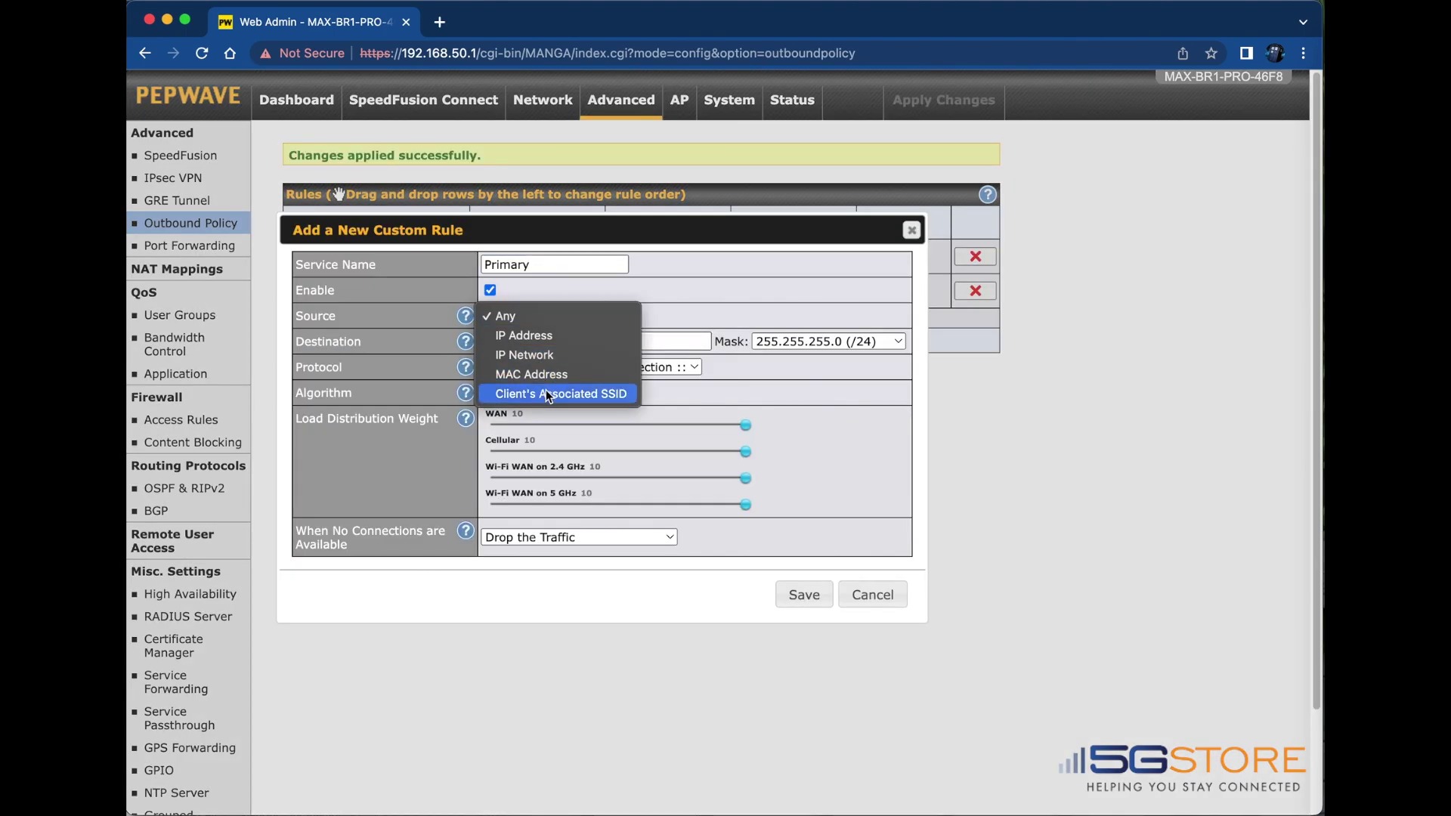
pyautogui.click(549, 357)
pyautogui.click(643, 315)
pyautogui.write('192.1')
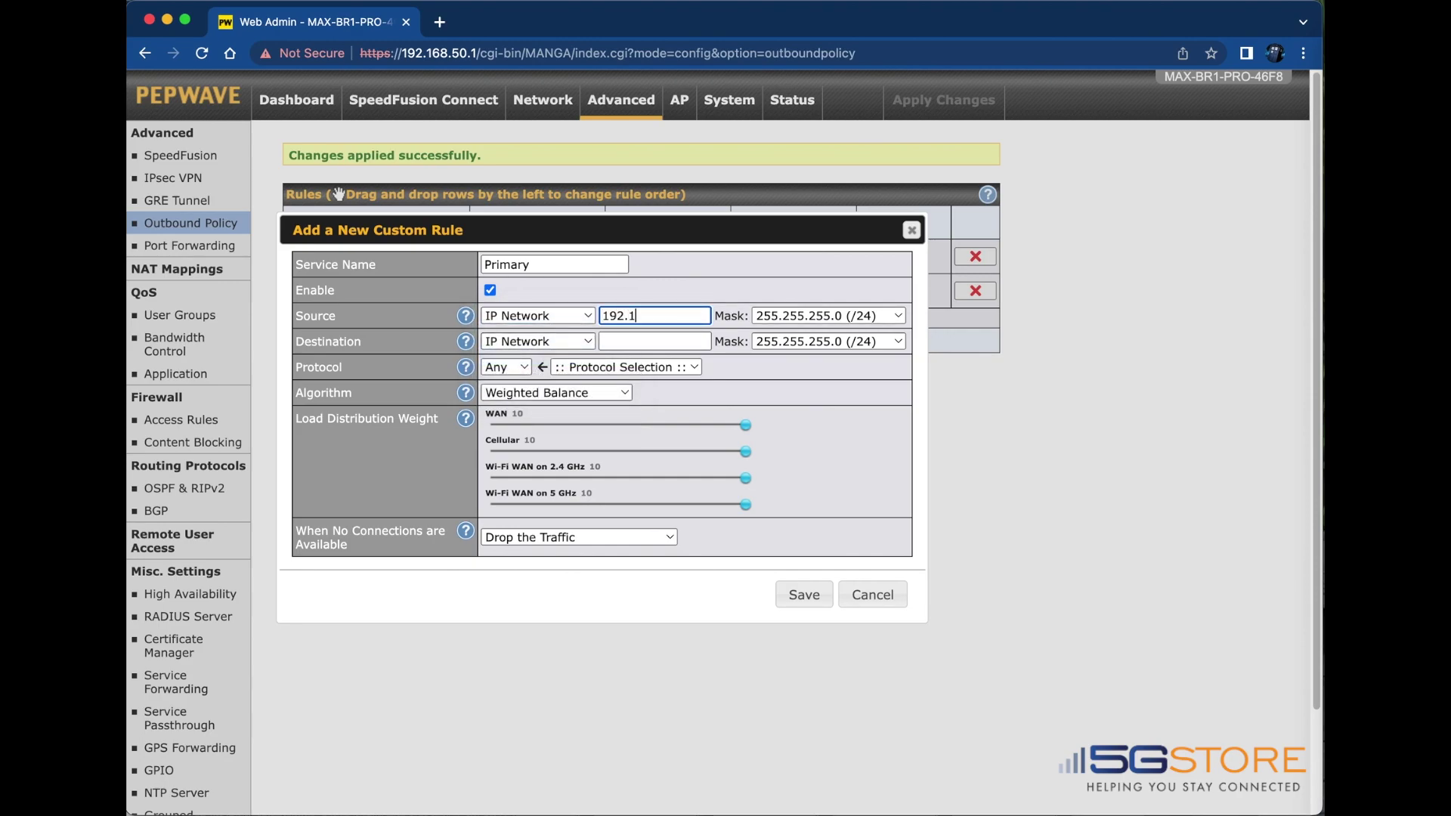
pyautogui.write('68.50.1')
pyautogui.click(567, 340)
pyautogui.click(550, 302)
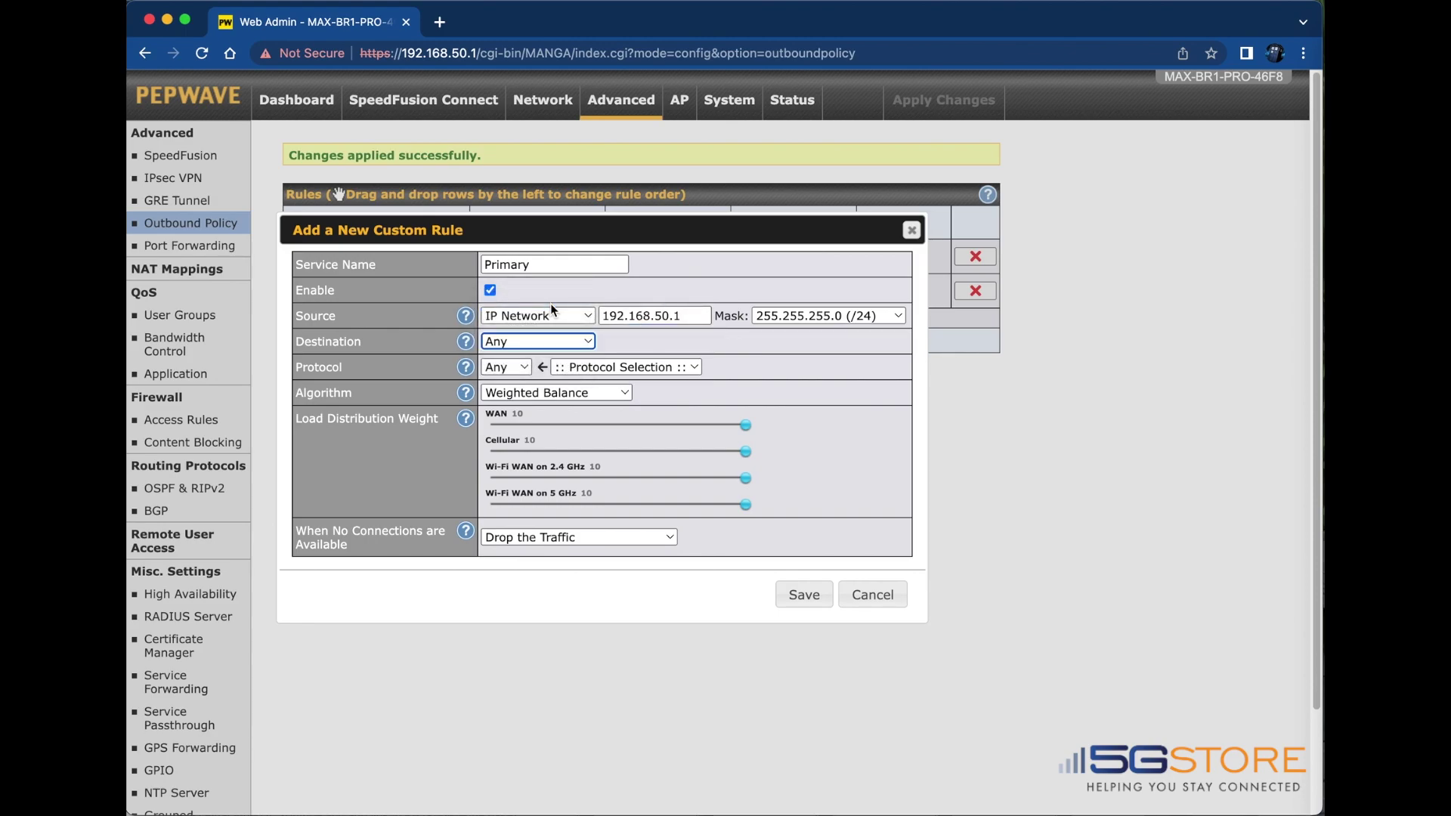
# Use the Lowest Latency algorithm, keep dropping traffic when no connection is available, and save Primary
pyautogui.click(543, 389)
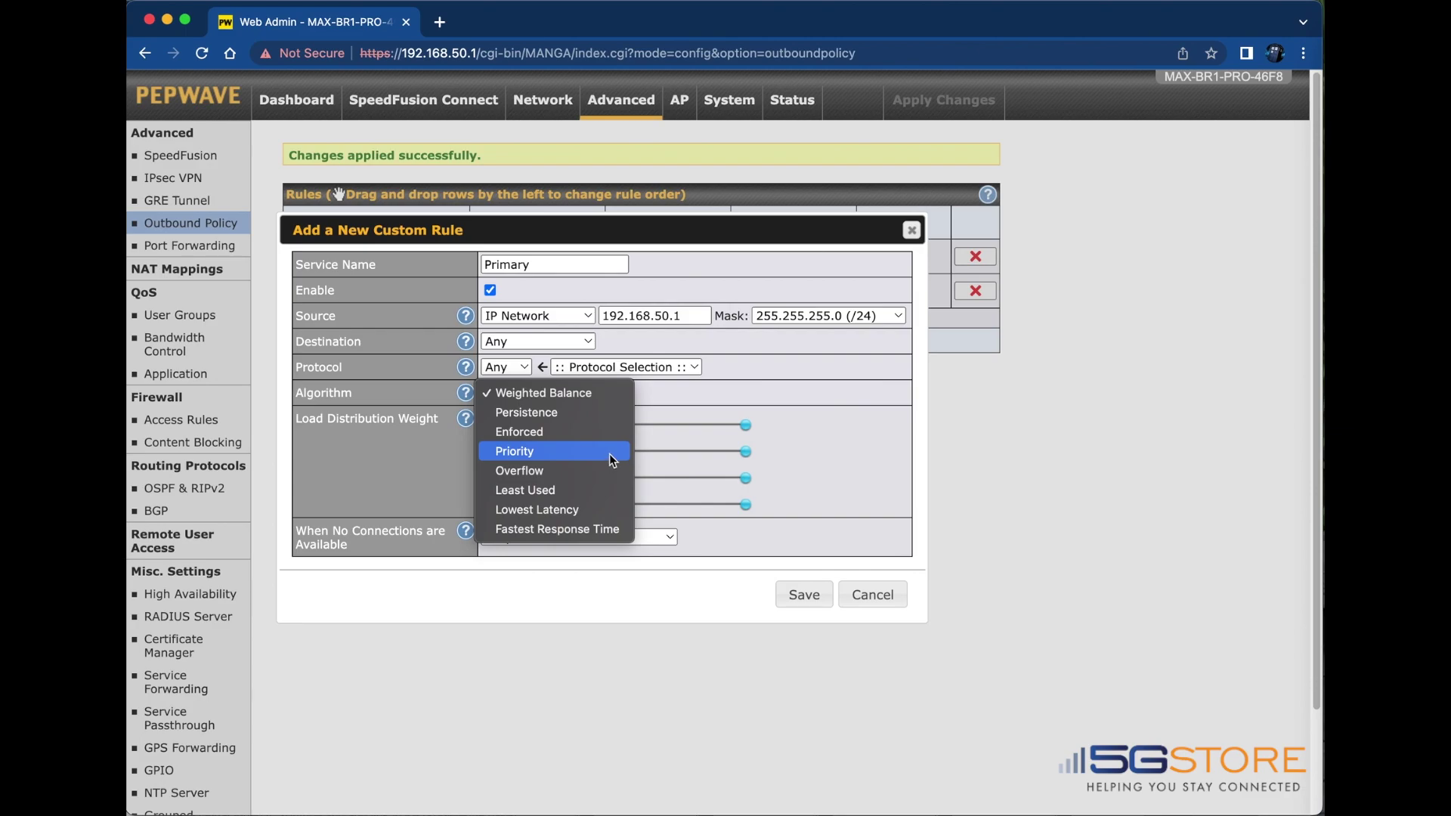
pyautogui.click(603, 510)
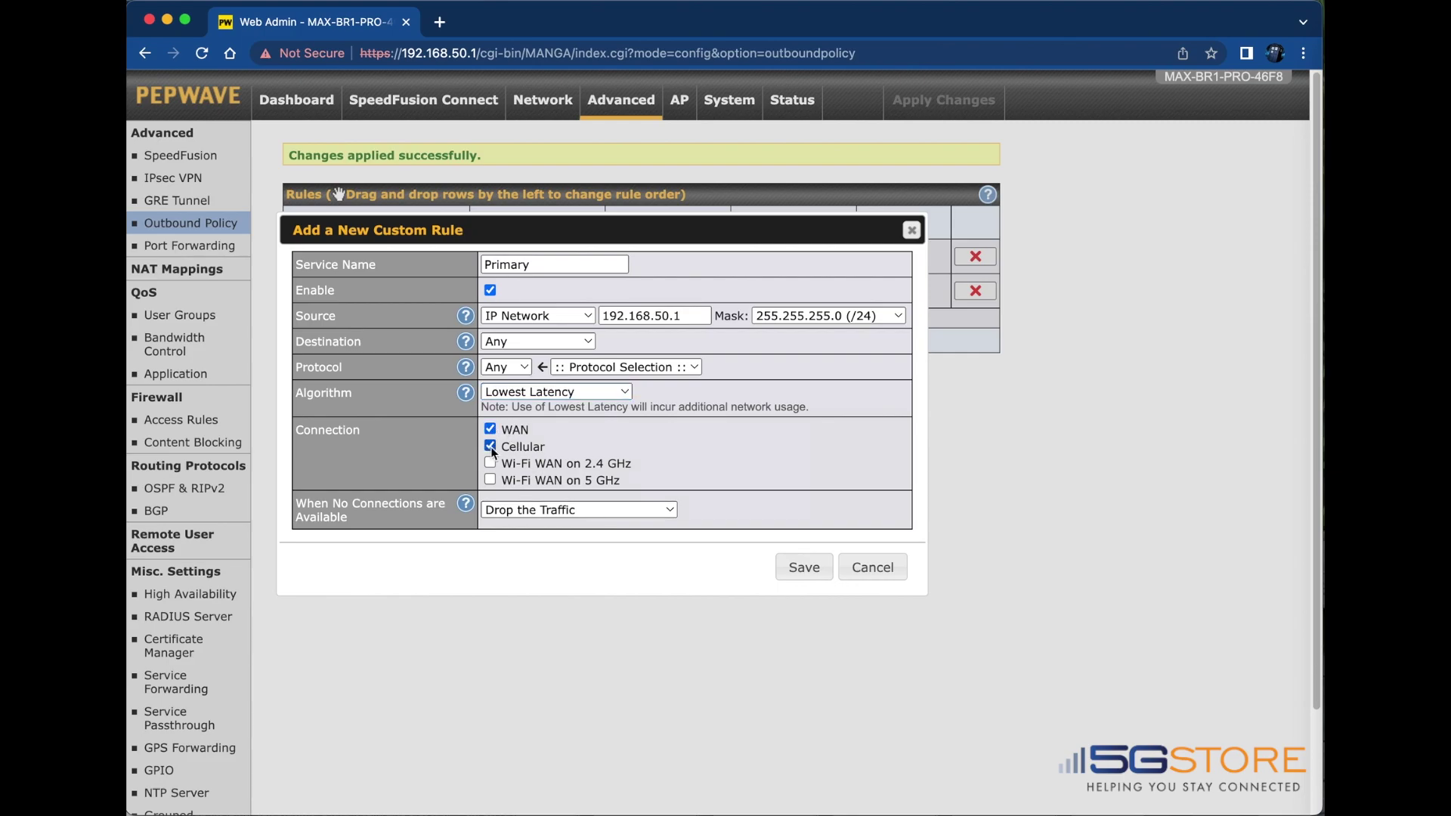
pyautogui.click(466, 393)
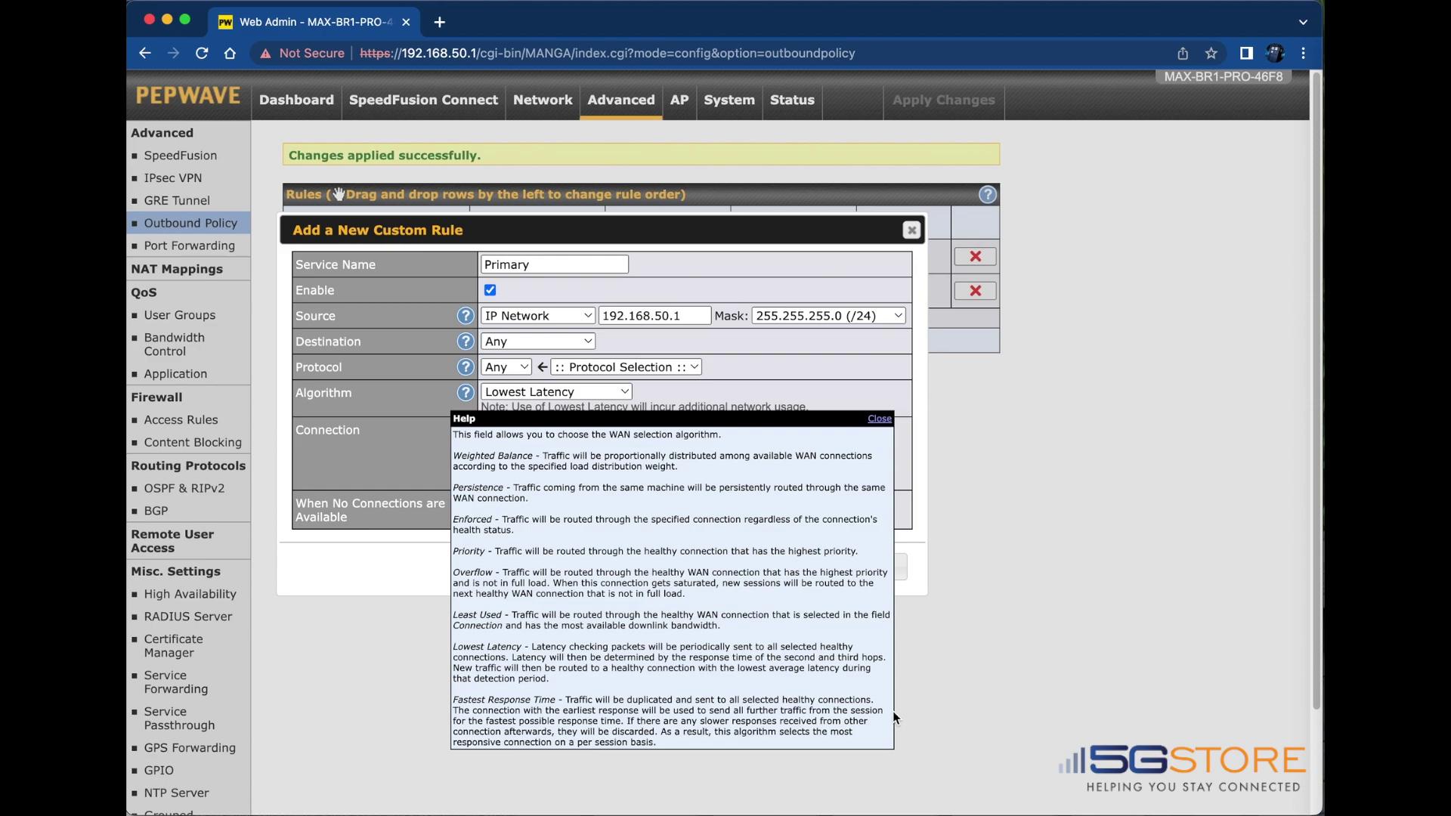
pyautogui.click(881, 420)
pyautogui.click(670, 510)
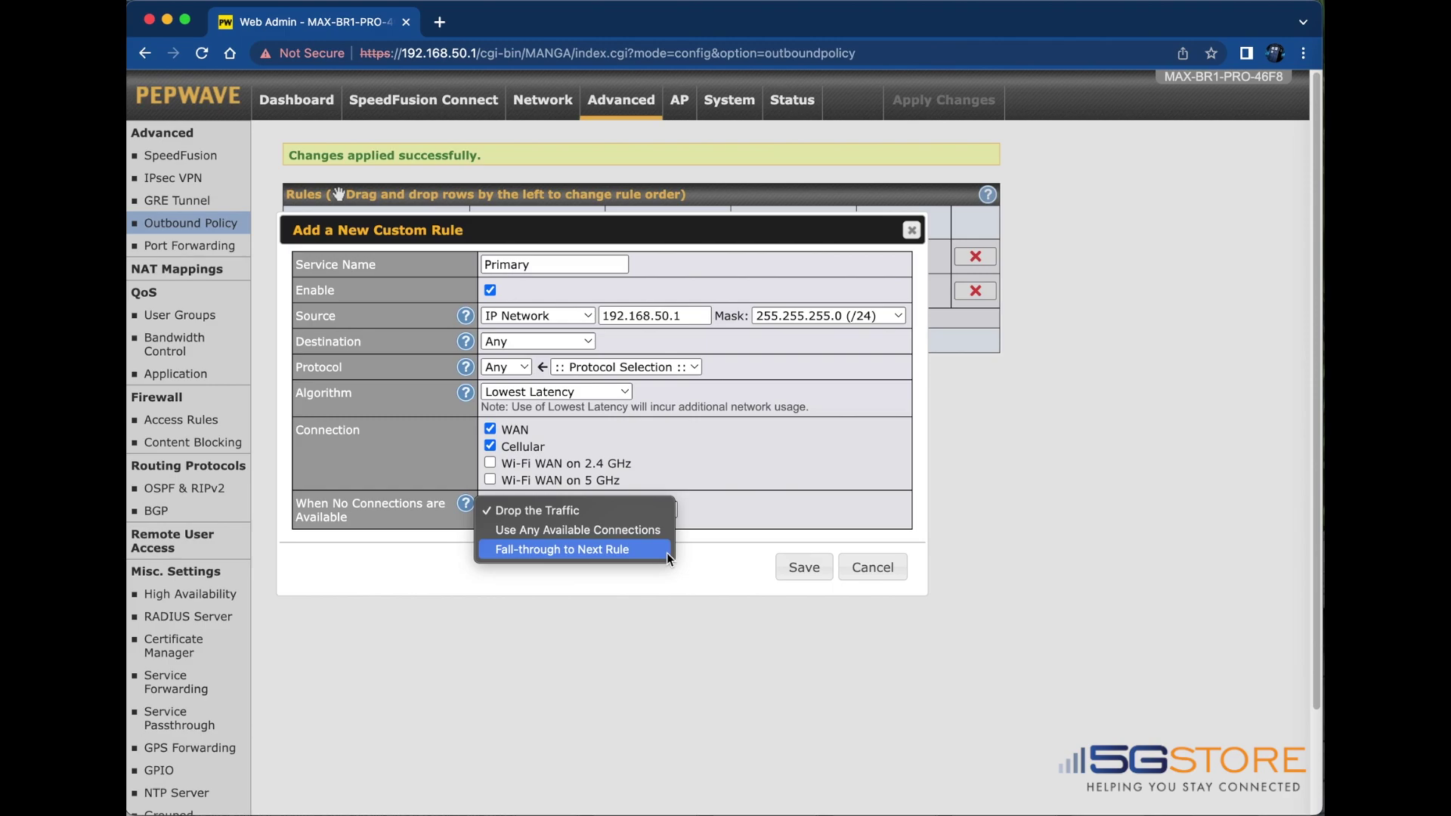
pyautogui.click(700, 519)
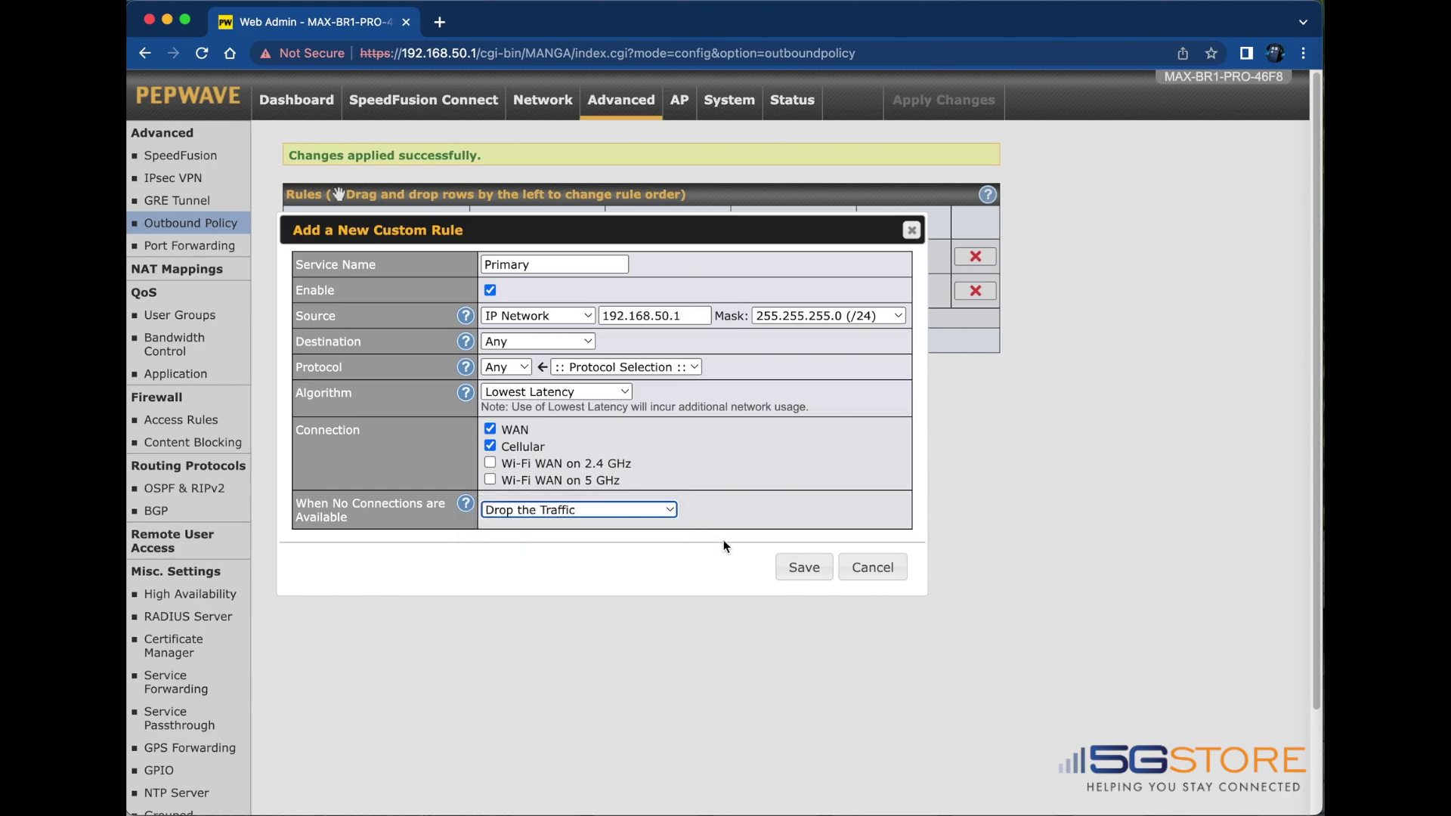
pyautogui.click(803, 566)
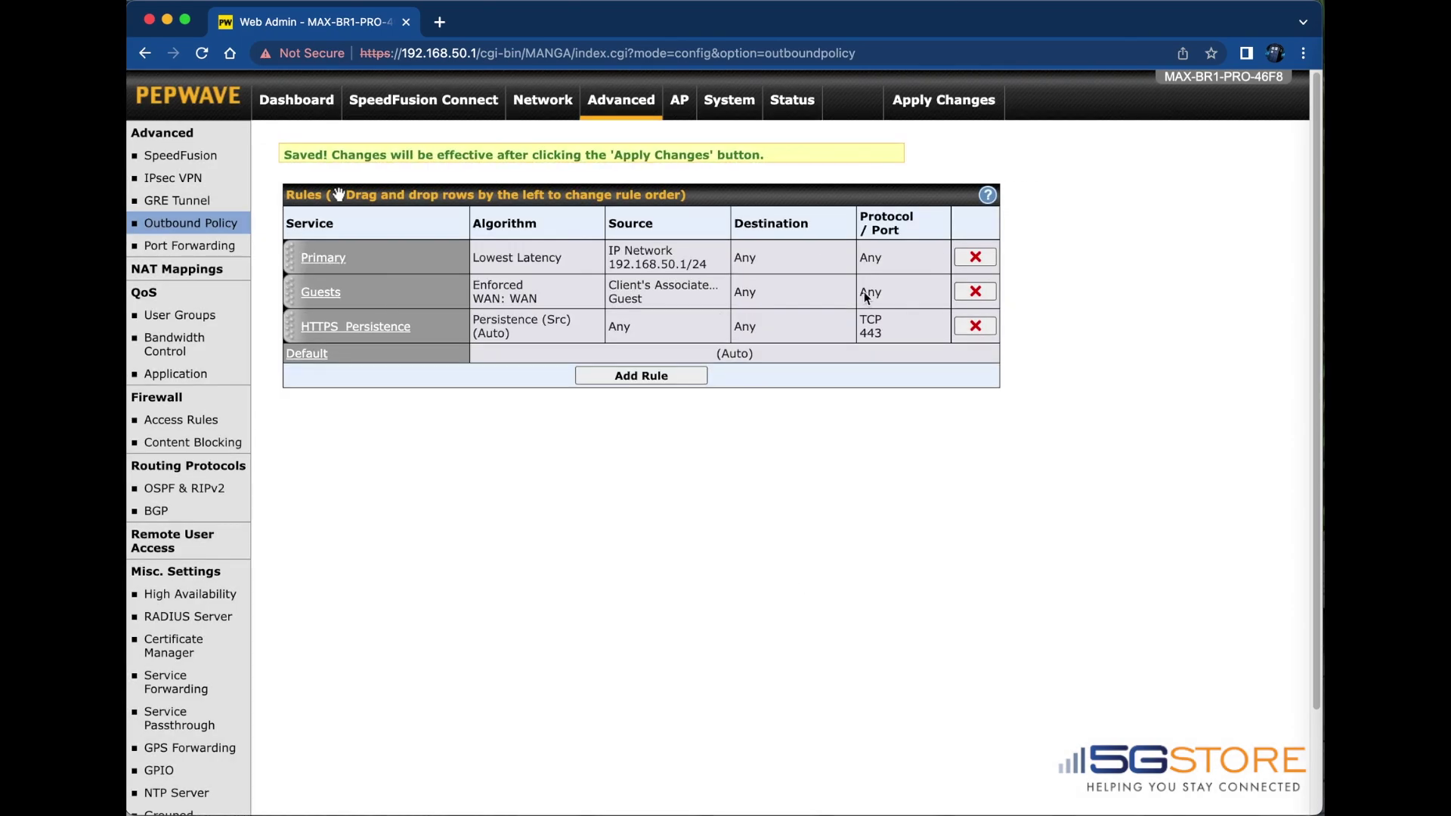